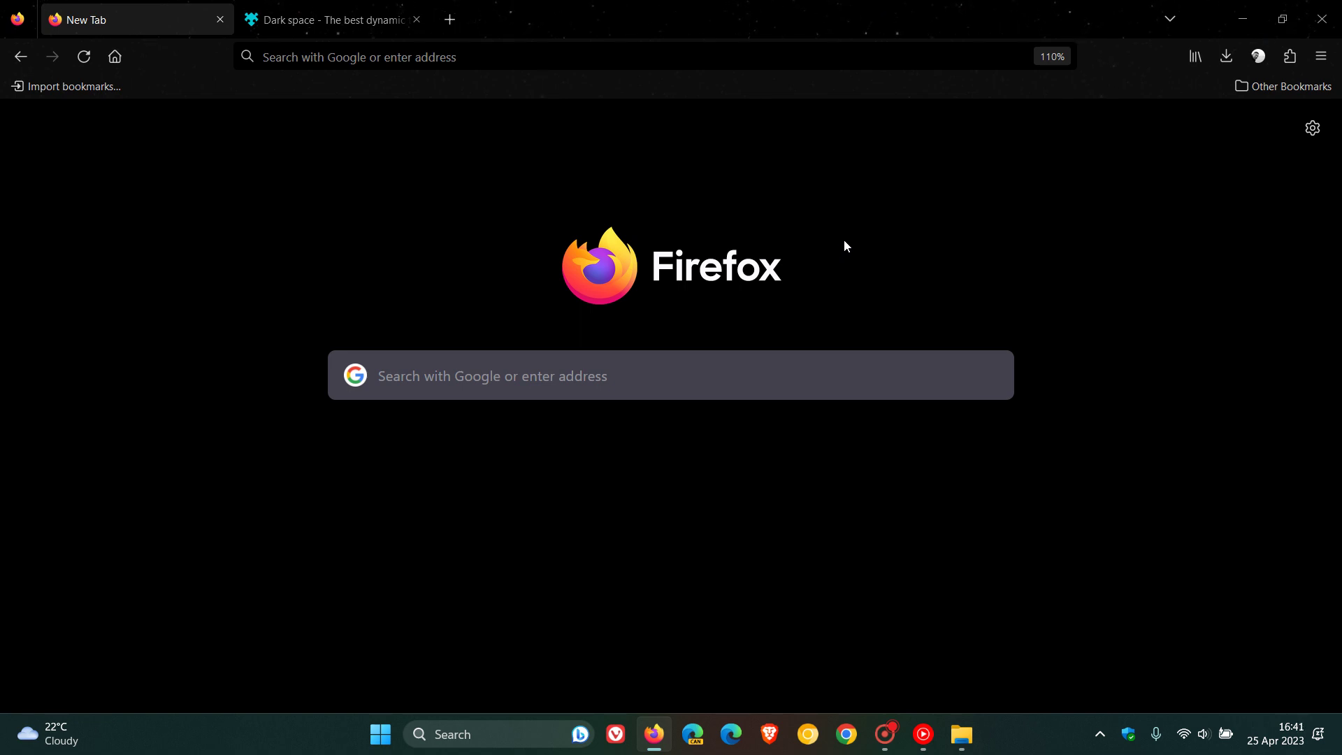
View the Dark space theme's add-on page, then return to the New Tab page
click(341, 19)
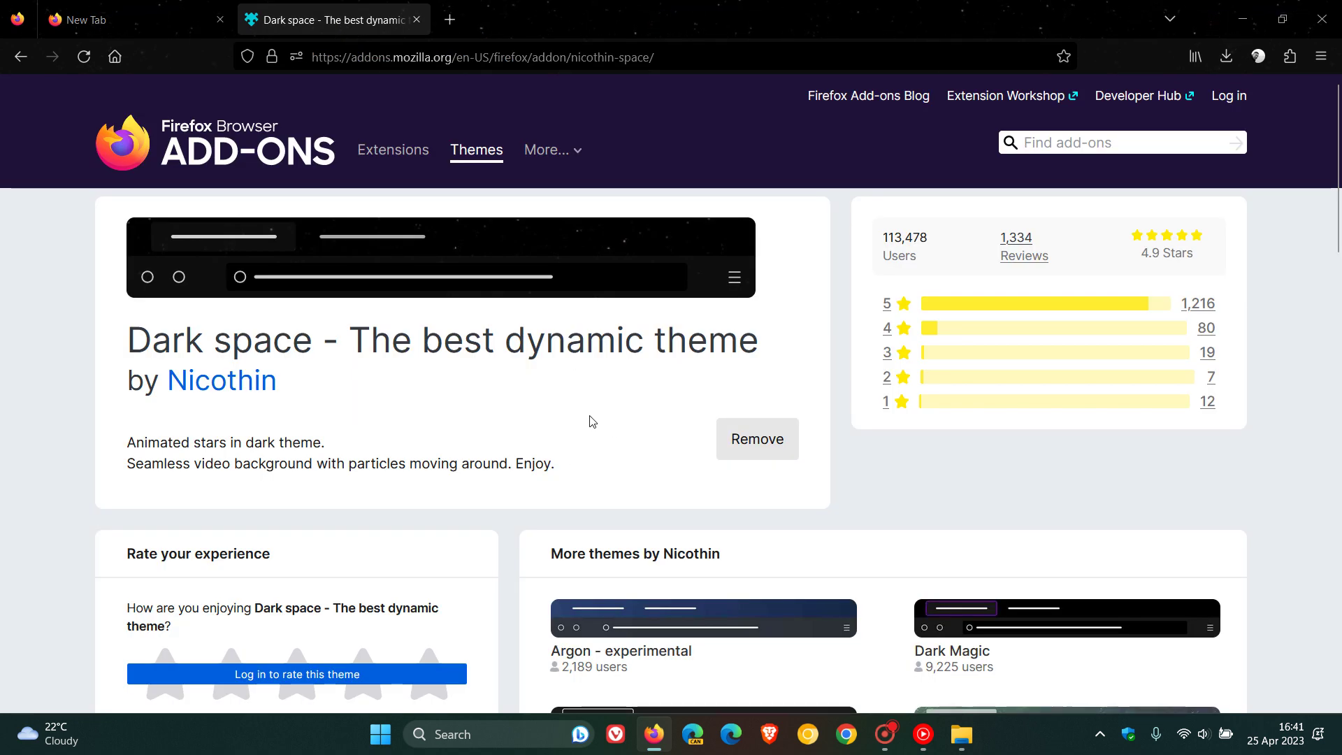
click(169, 21)
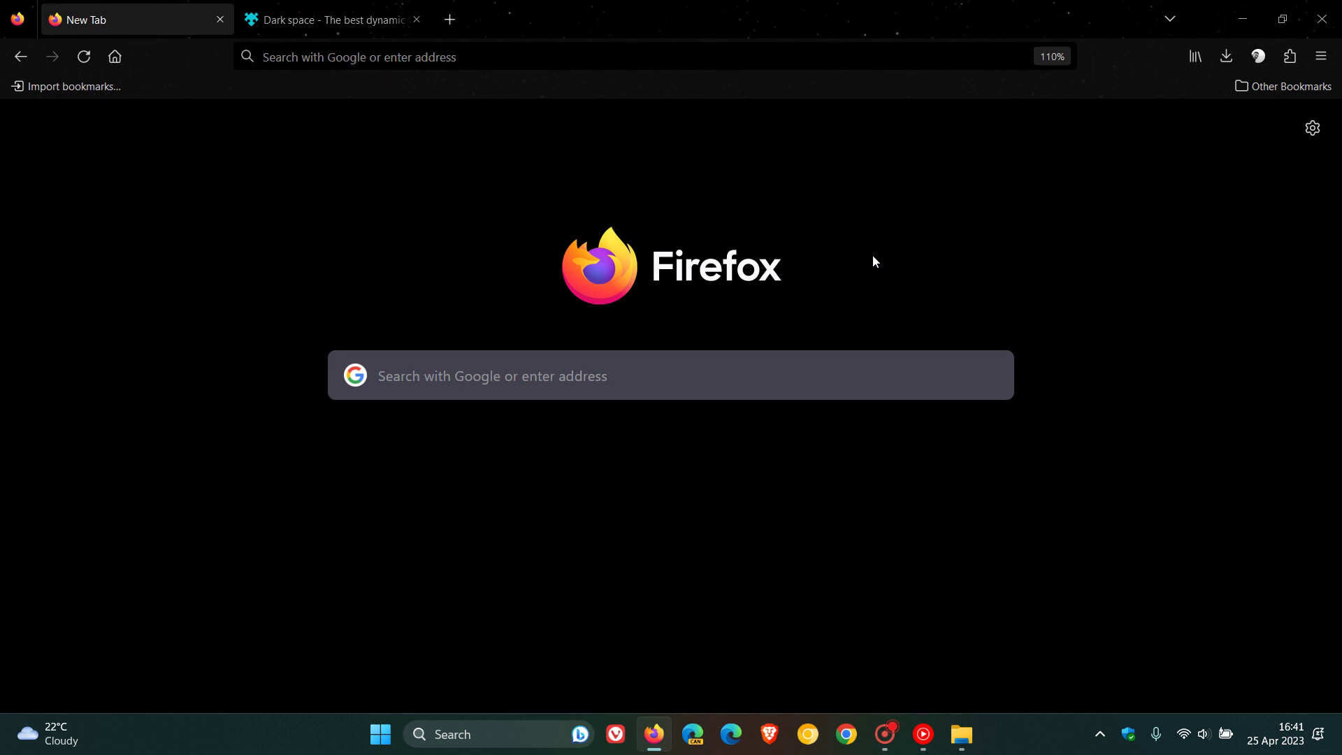
Open Help > About Firefox from the main menu to show version 112.0.2 is up to date
click(1320, 56)
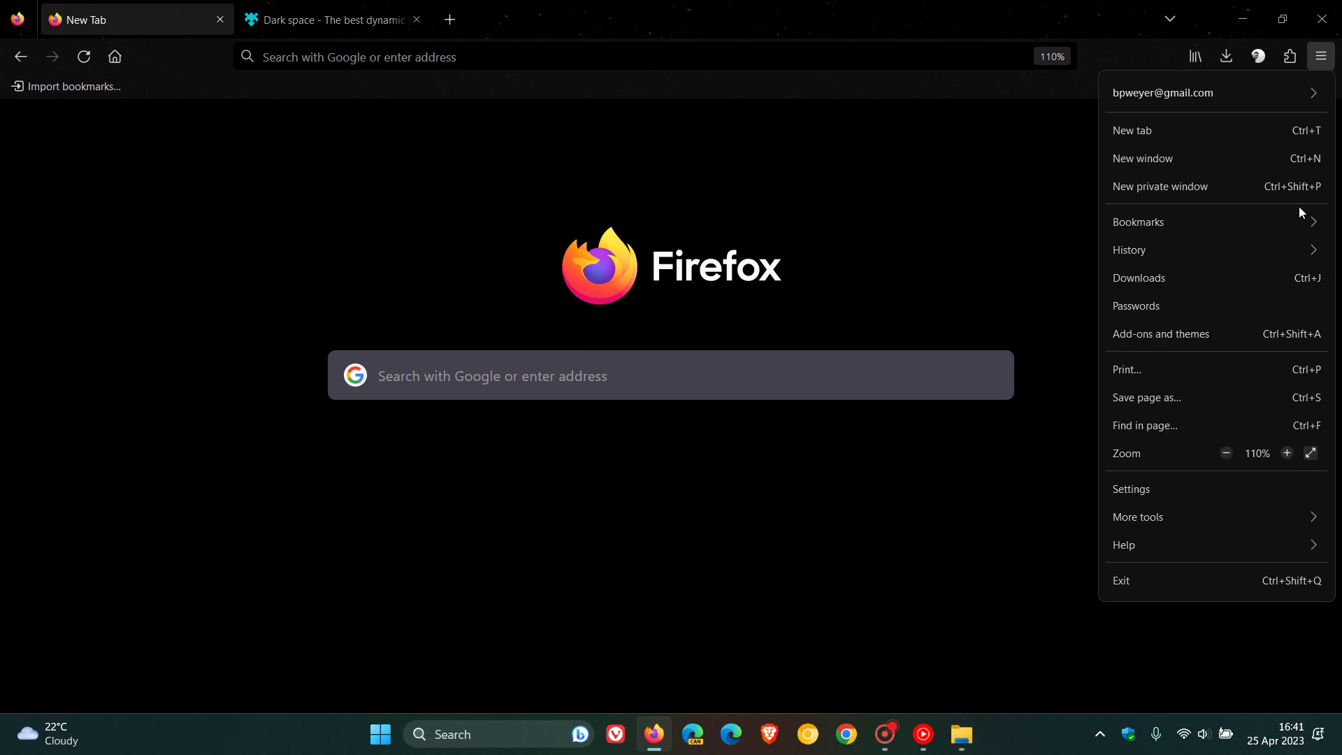
click(1204, 543)
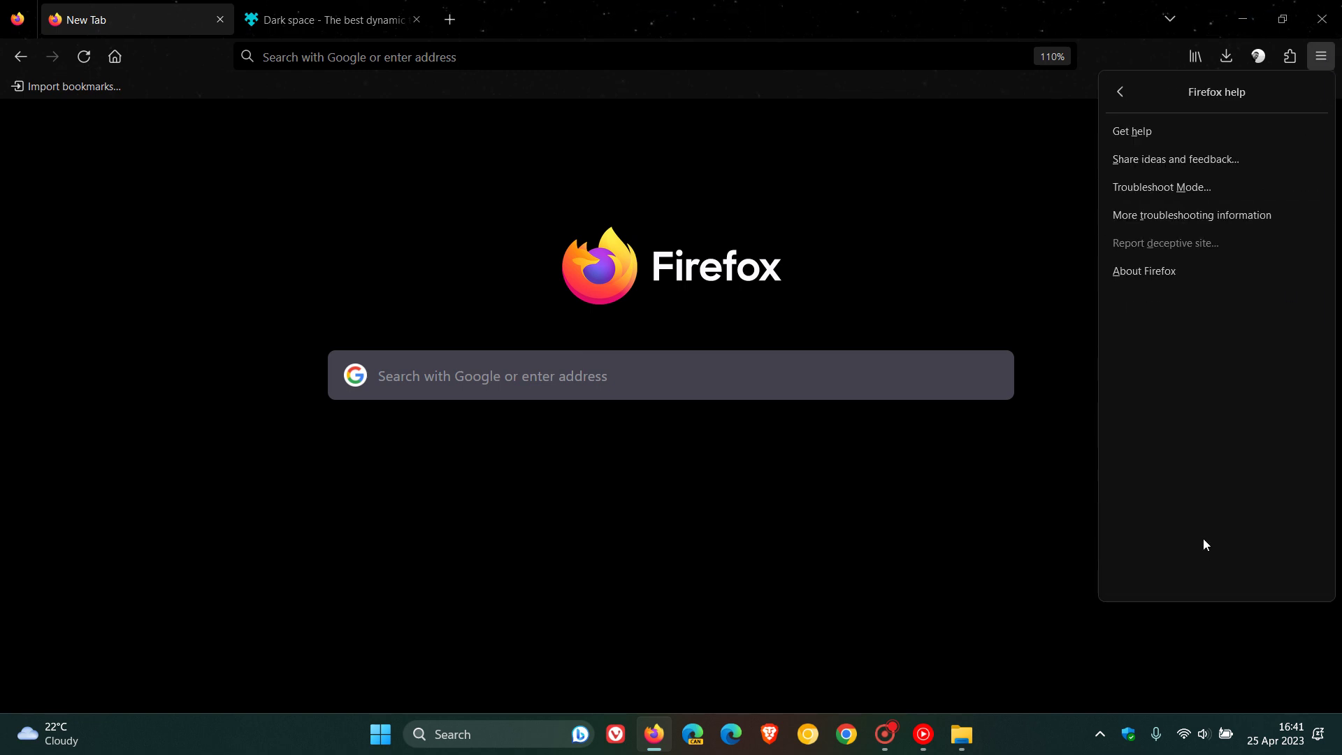
click(1199, 279)
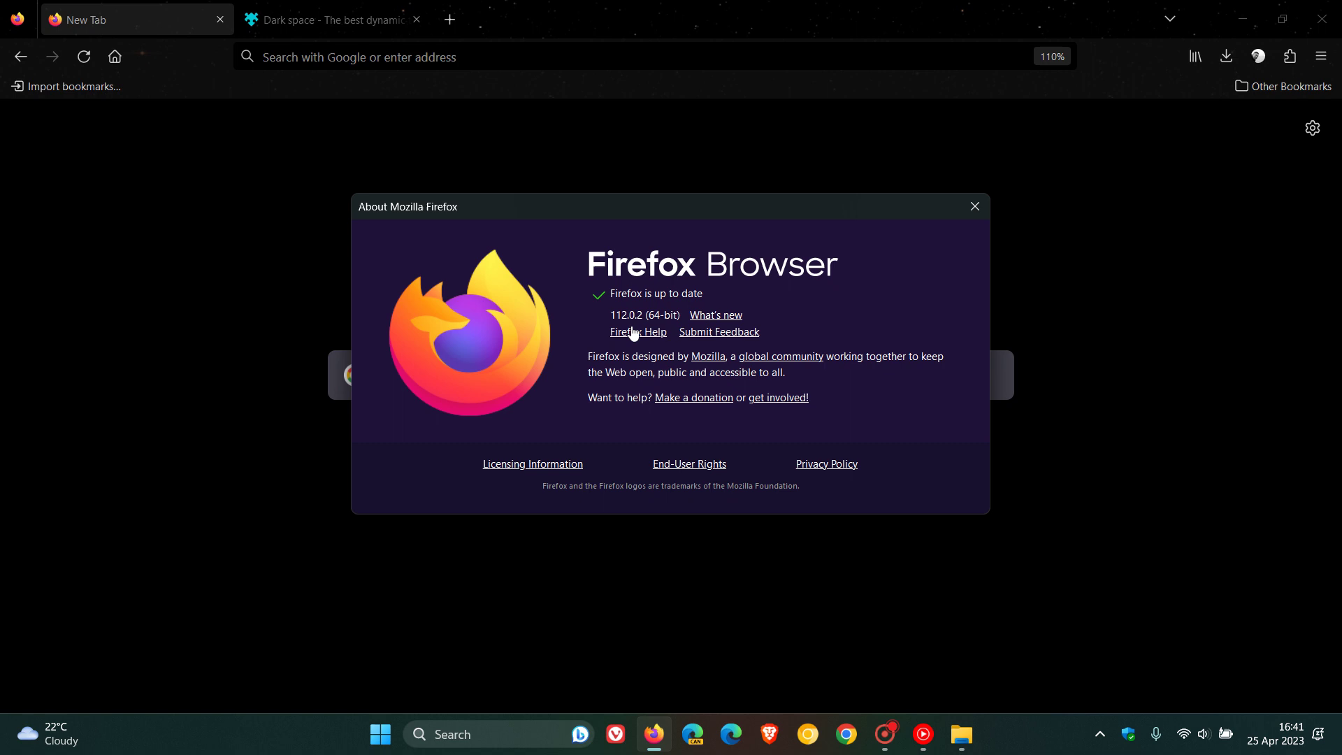
Highlight the version number's last digit, then close the About Mozilla Firefox window
drag(638, 315, 646, 318)
click(974, 207)
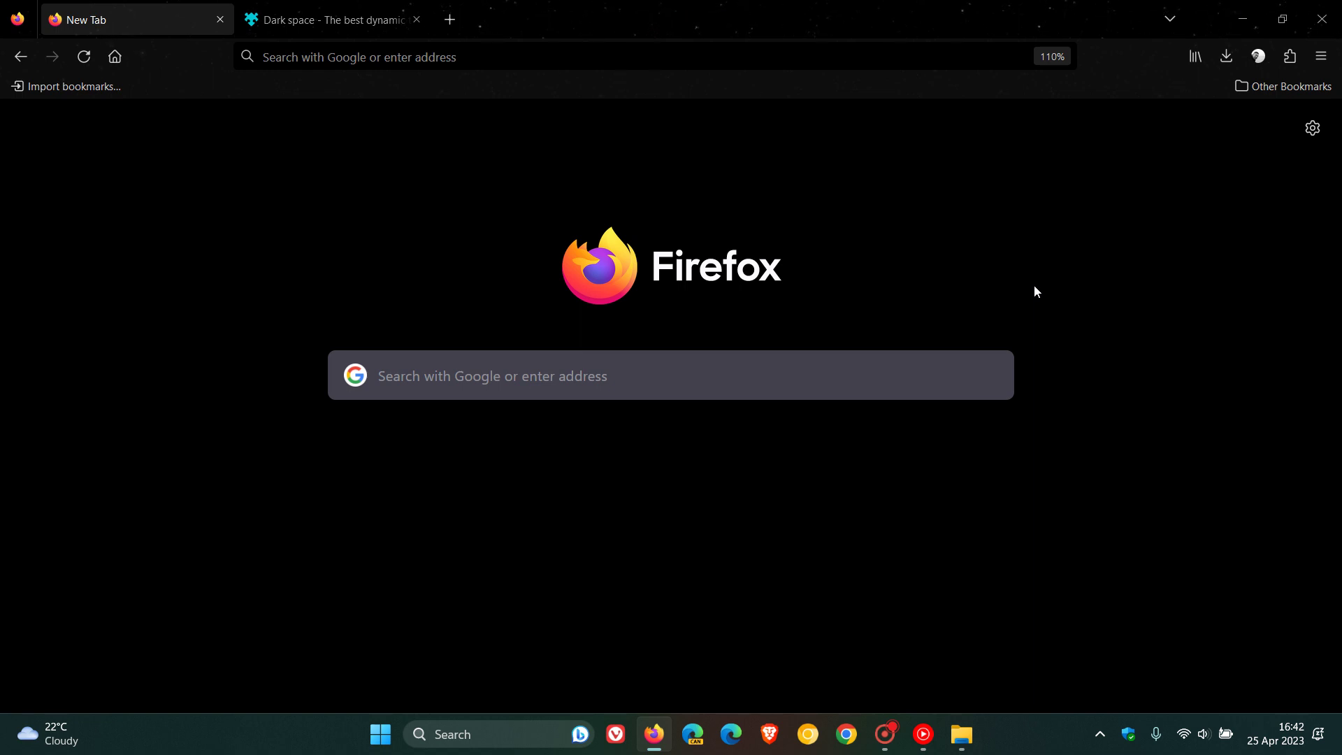
click(384, 19)
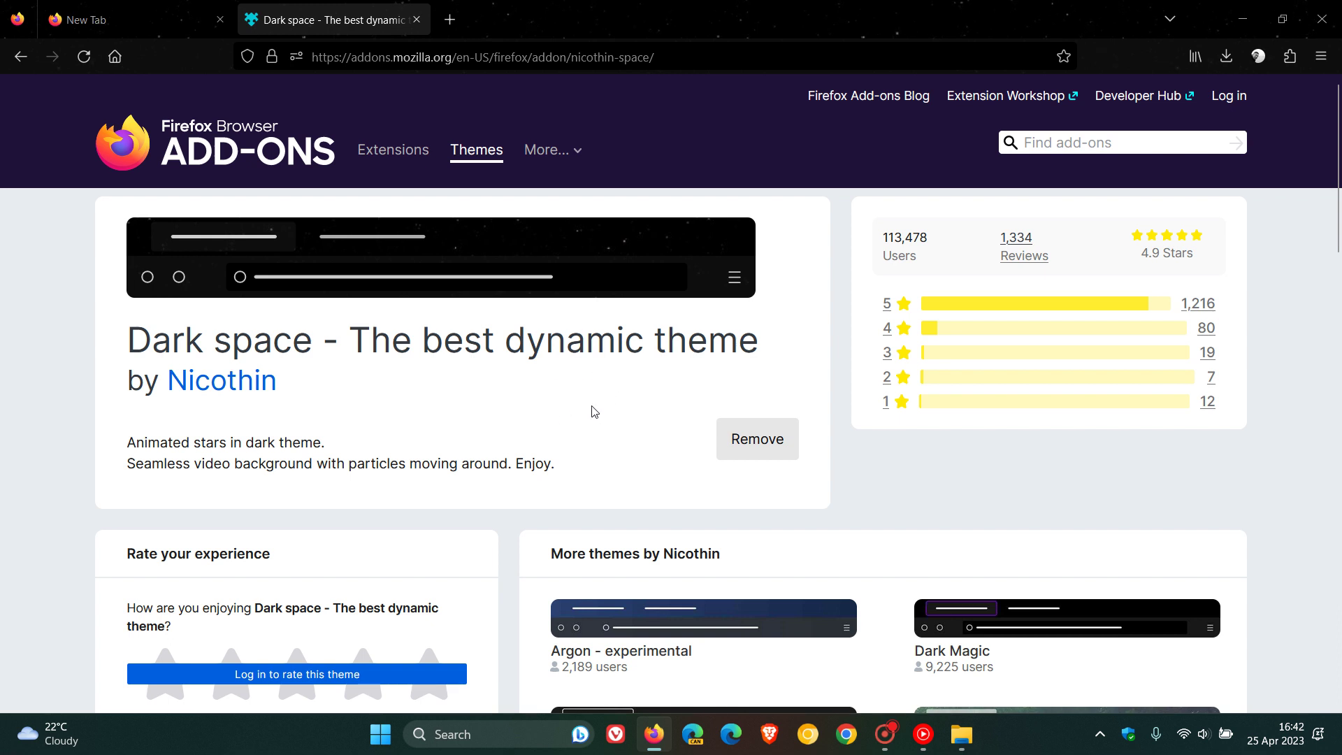
click(175, 20)
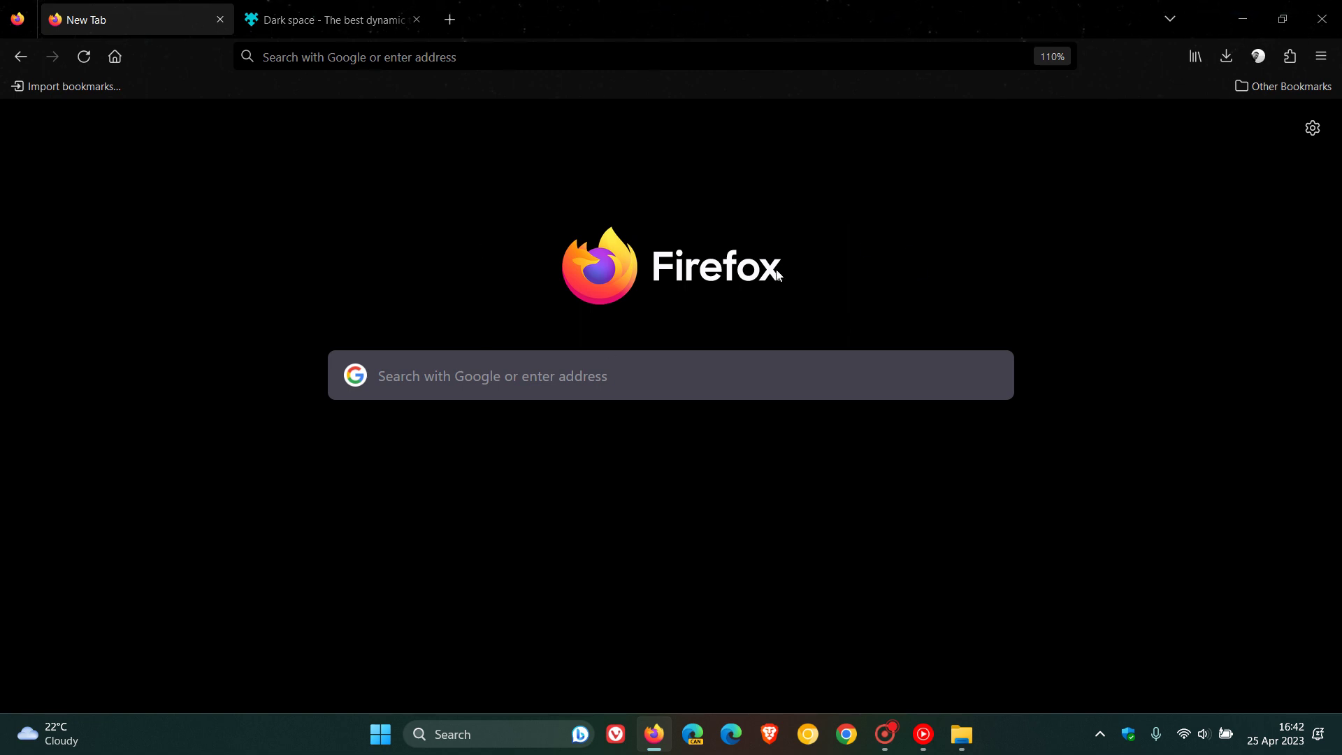
click(360, 21)
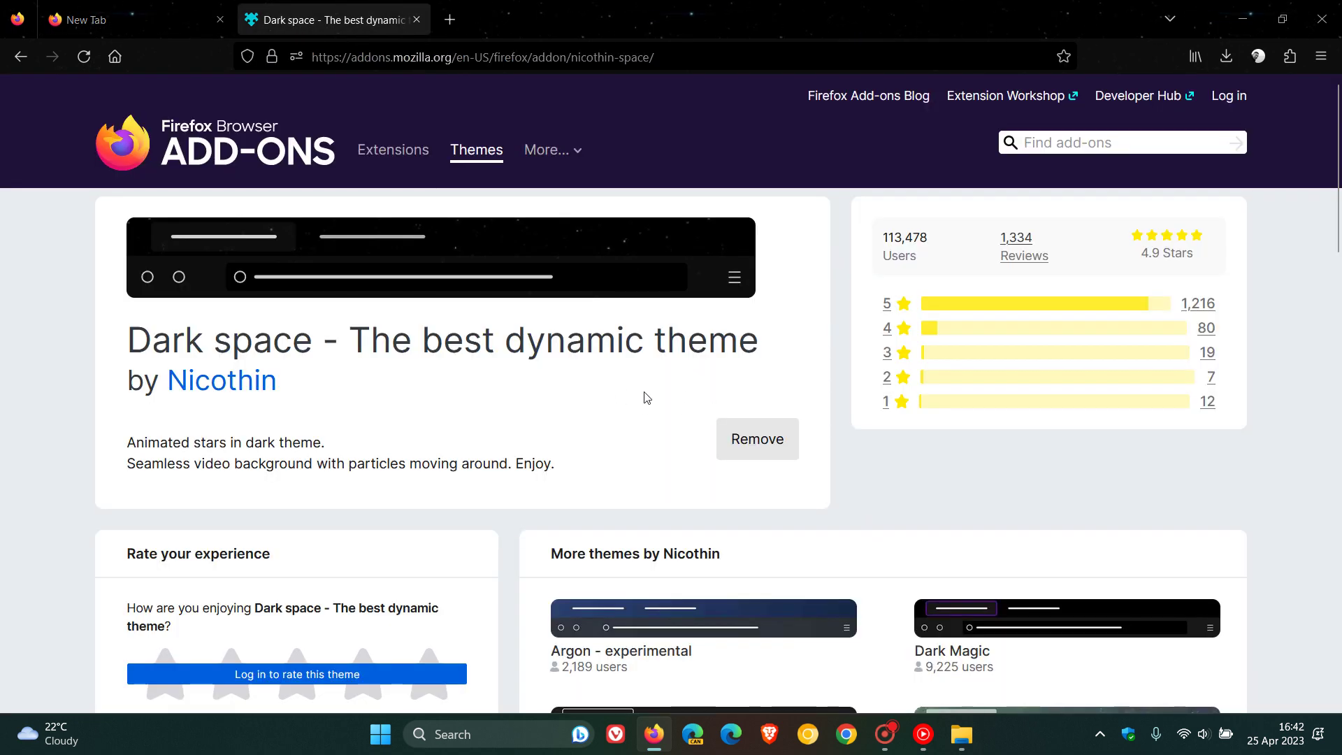
click(157, 23)
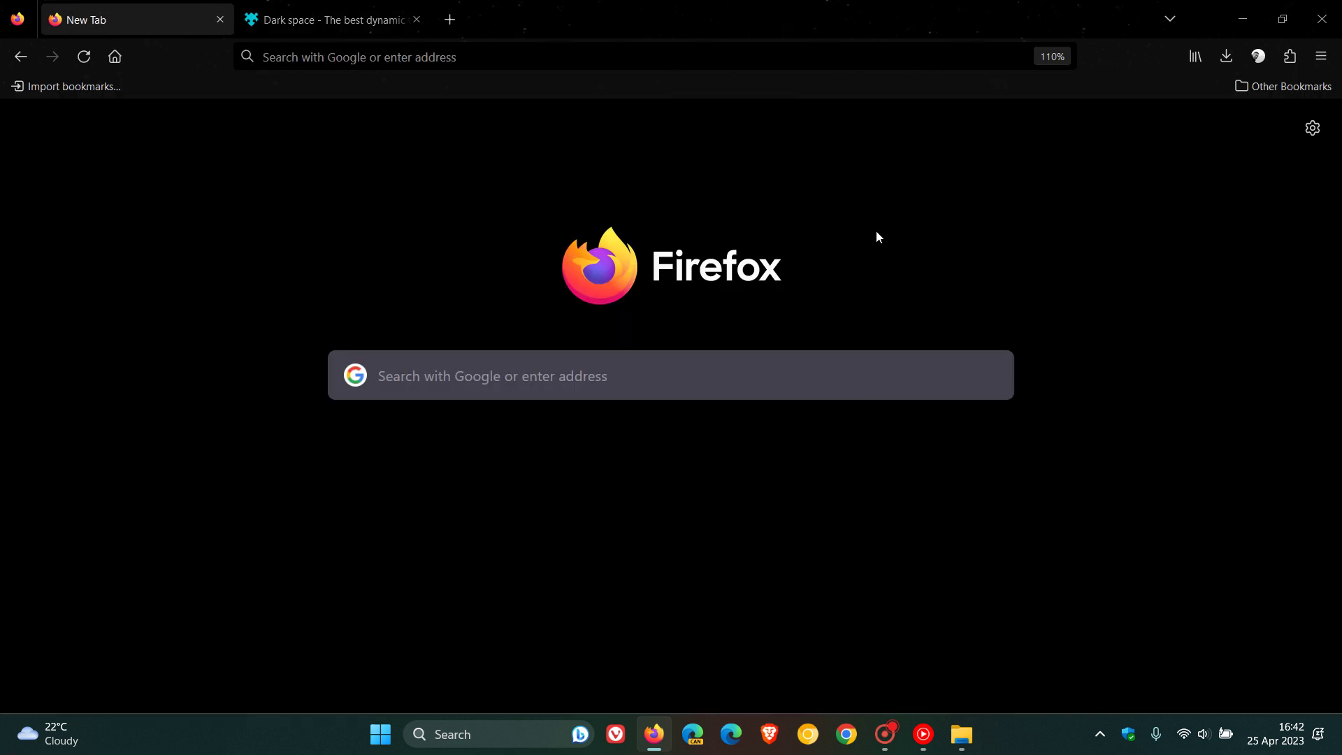